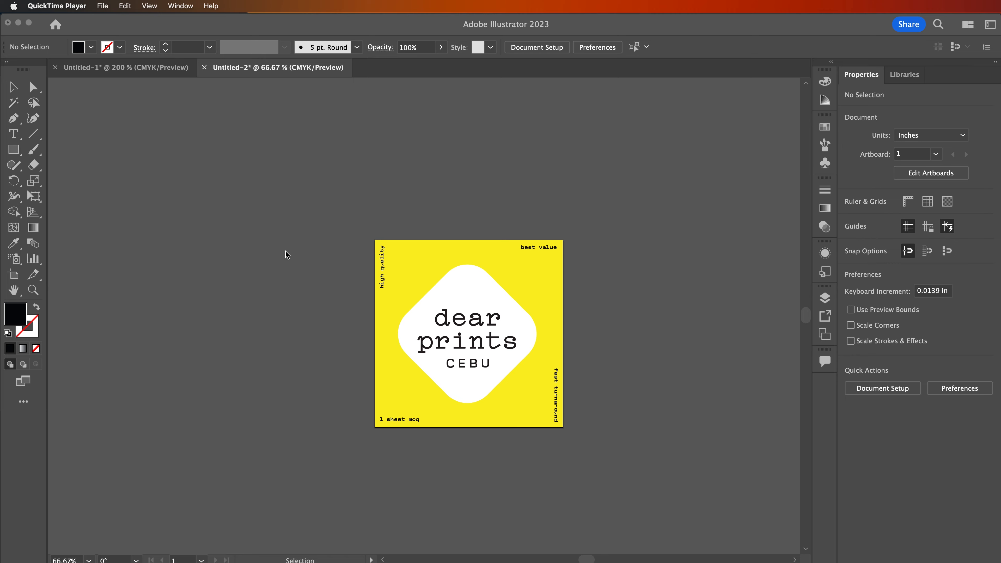
Step: Start a new document and set its size to 4.5 in wide by 3.5 in high
left_click(235, 232)
left_click(78, 5)
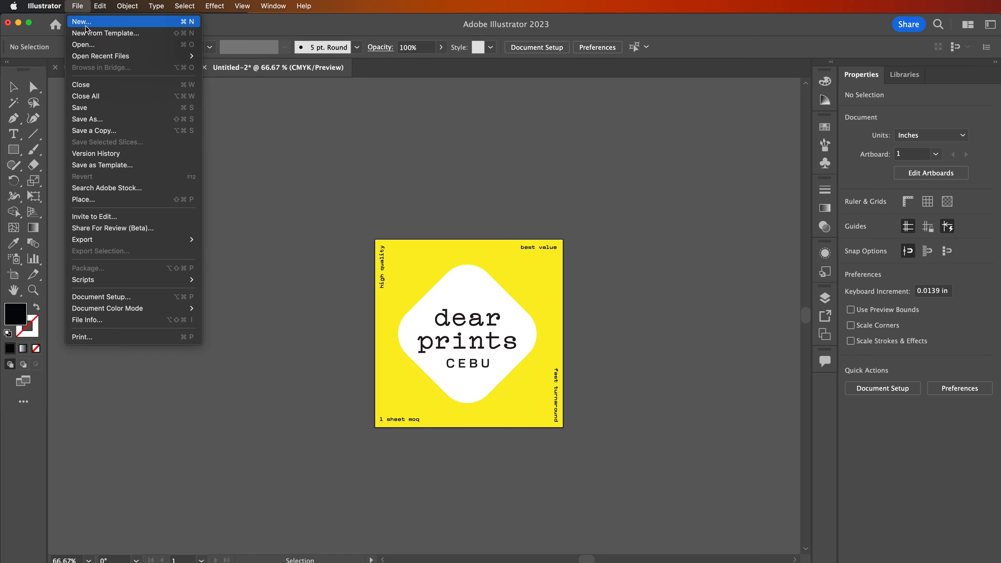
left_click(86, 22)
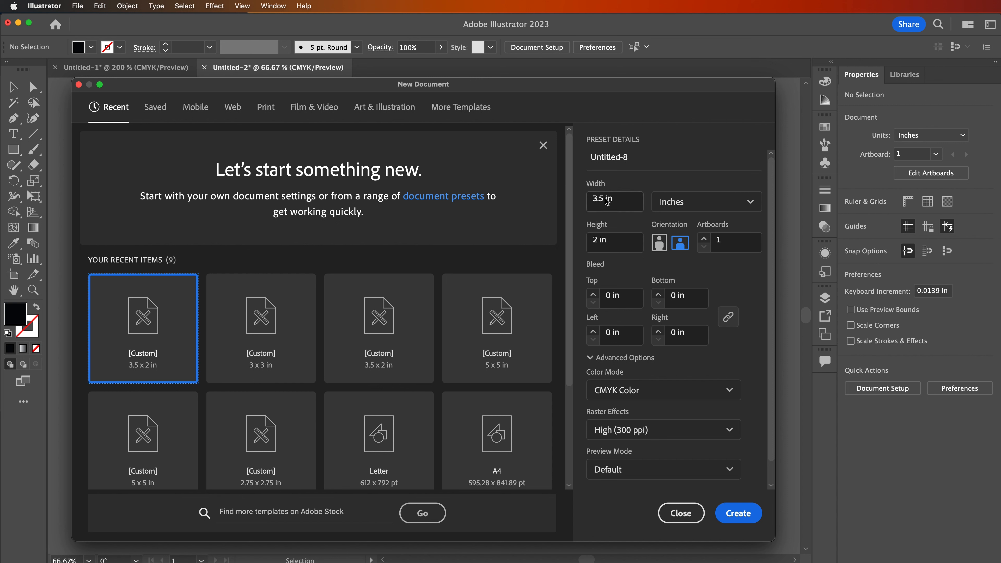
left_click_drag(598, 201, 591, 202)
type("4")
left_click(598, 244)
key("BackSpace")
type("23.")
key("BackSpace")
key("BackSpace")
key("BackSpace")
type("3.5")
left_click(615, 267)
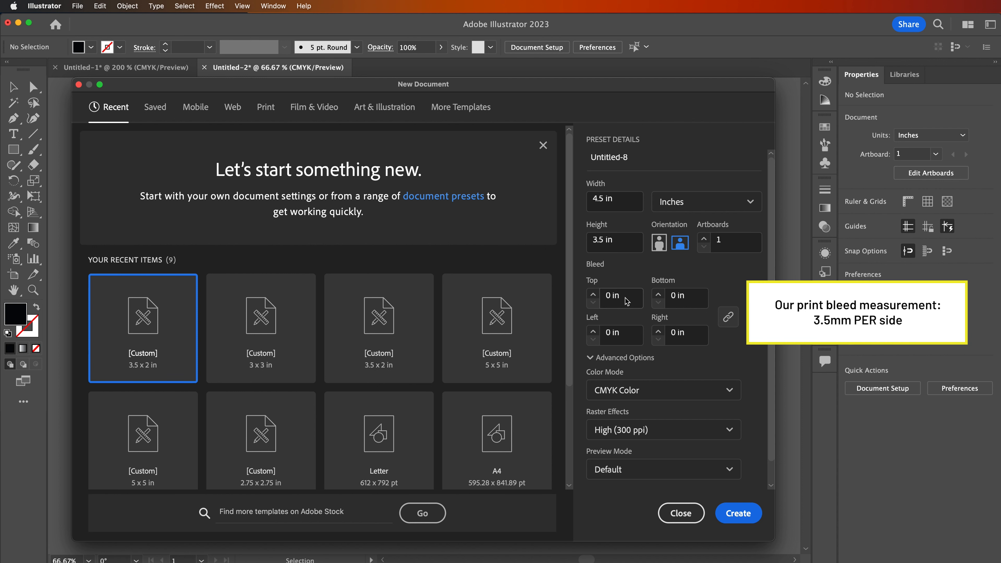
Step: Set a 3.5 mm bleed on all four sides and create the document
left_click_drag(624, 301, 606, 301)
type("3.5mm")
key("Tab")
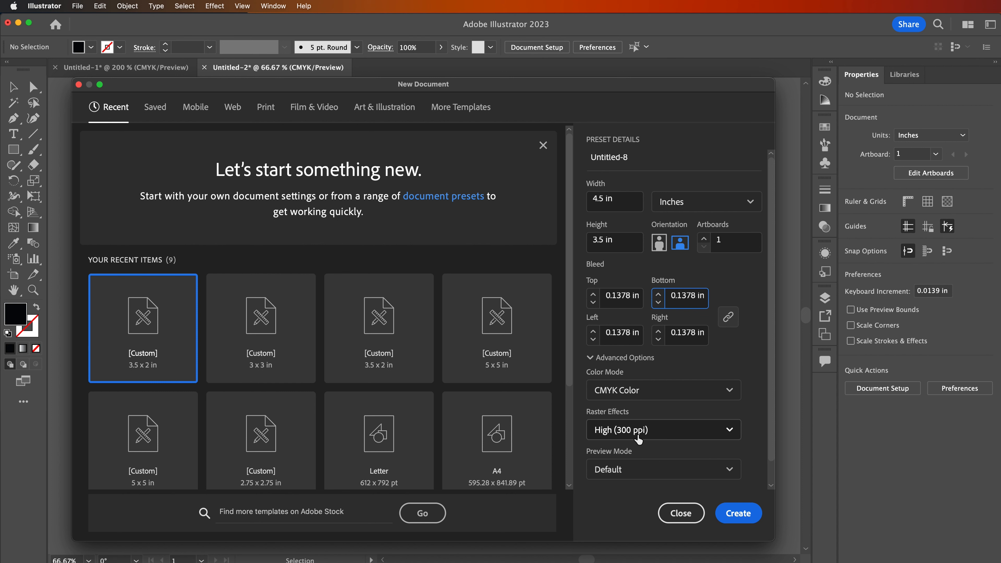
left_click(734, 513)
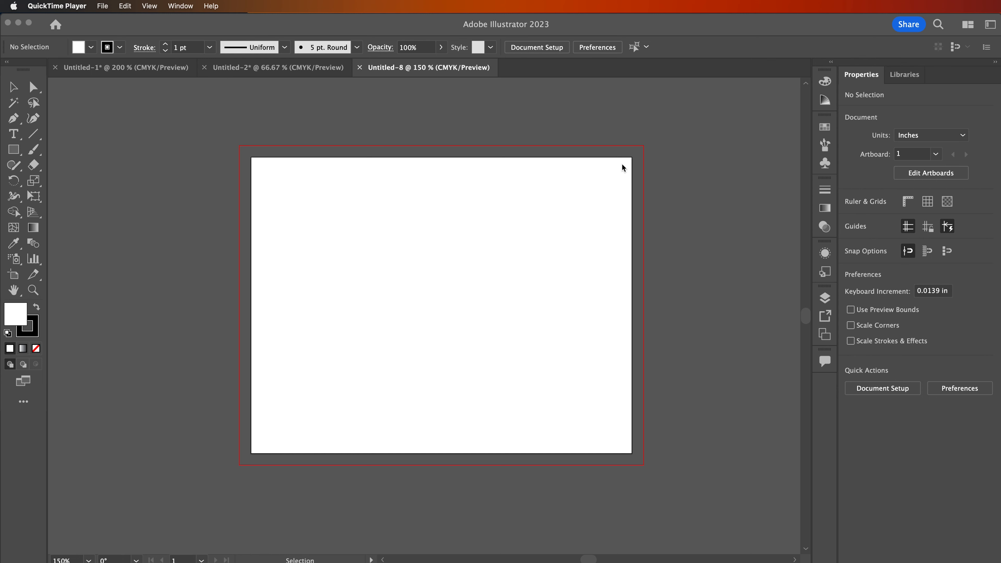
Step: Add a second artboard beside the first one in the new document
left_click(583, 162)
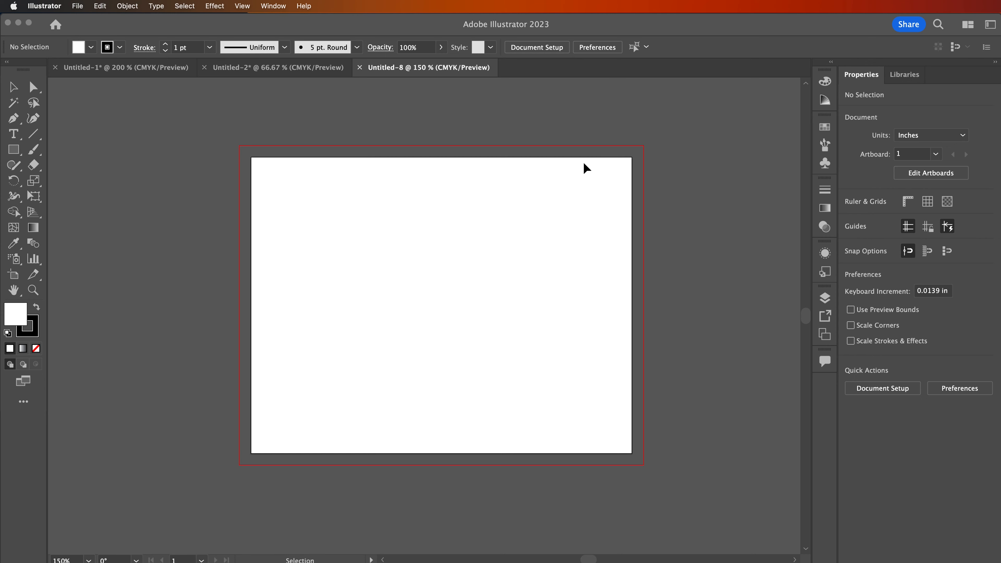
key("super+minus")
key("super+minus")
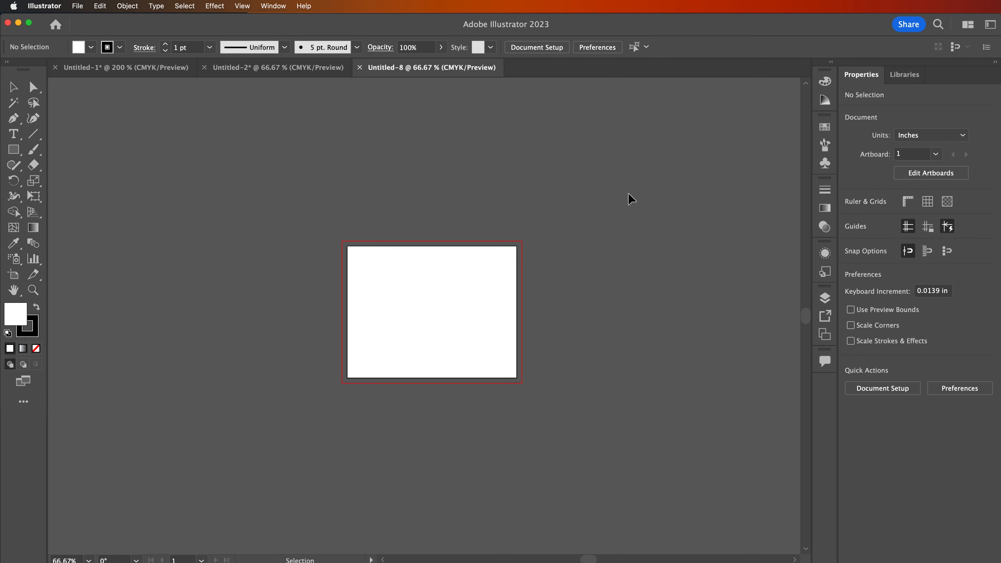
left_click(826, 335)
left_click(772, 414)
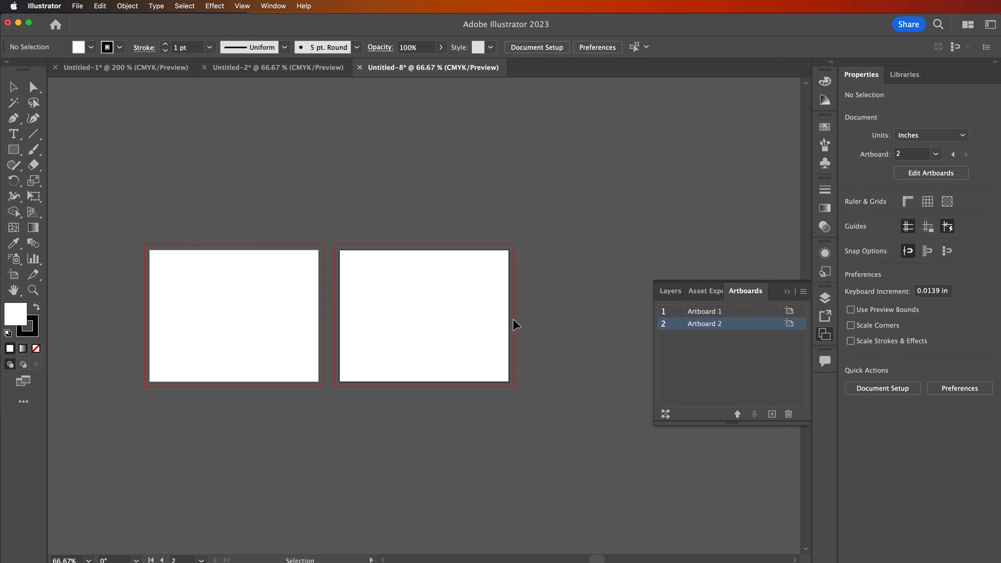
scroll(517, 295, "left", 1)
scroll(517, 301, "left", 3)
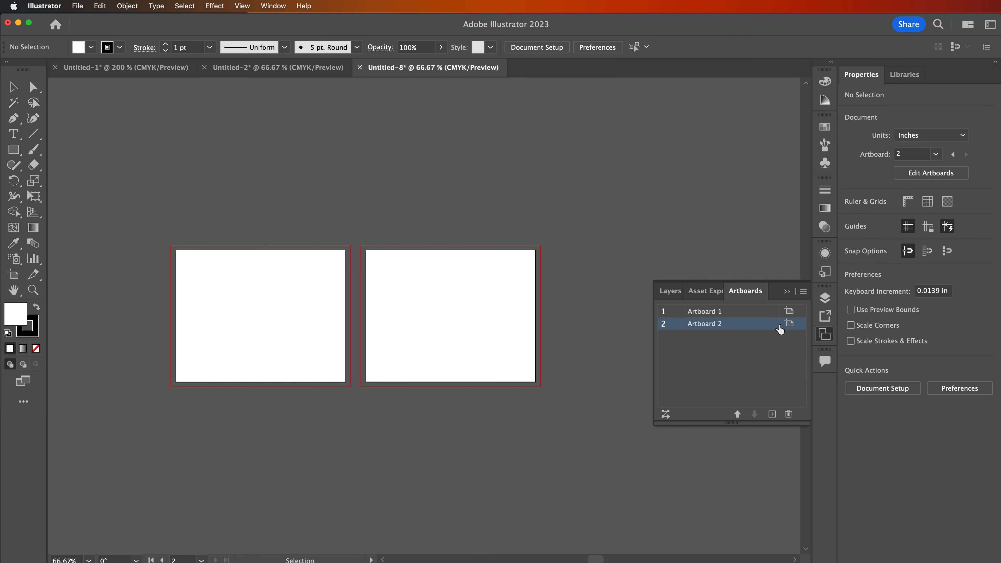
left_click(826, 333)
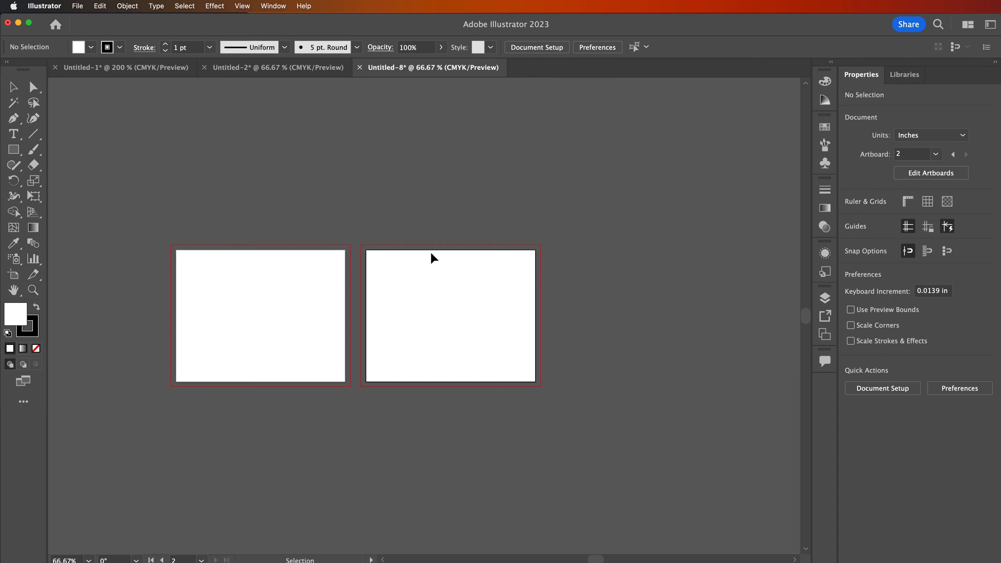
scroll(431, 257, "left", 5)
left_click(371, 264)
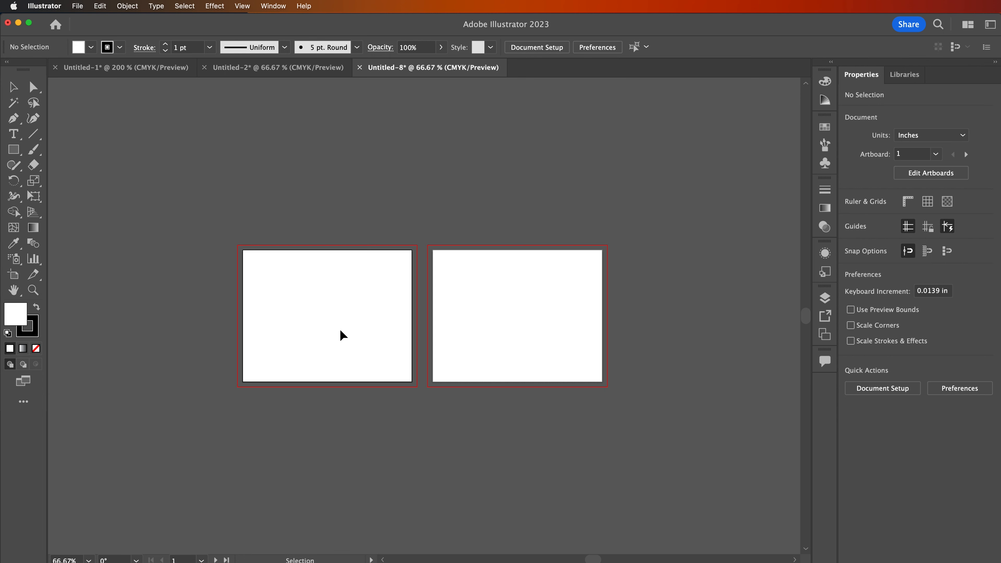
Step: In the floral document Untitled-1, set the bleed to 3.5 mm on all sides
left_click(164, 67)
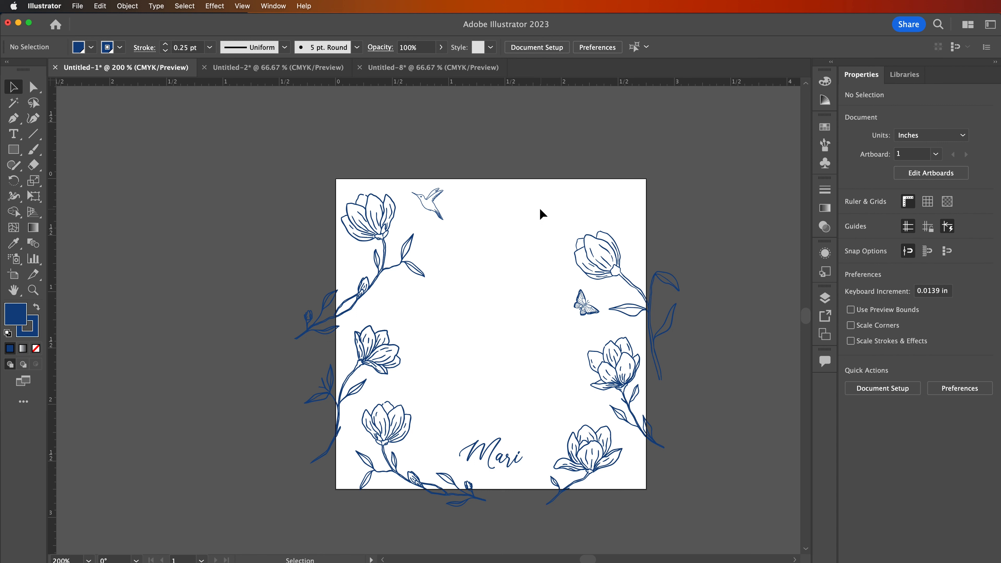
left_click(540, 51)
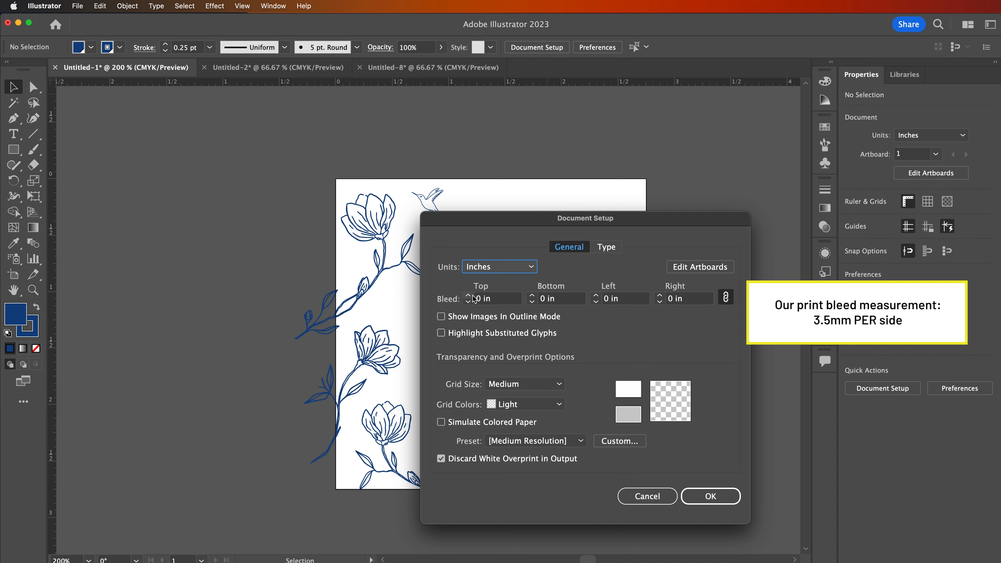
left_click(505, 302)
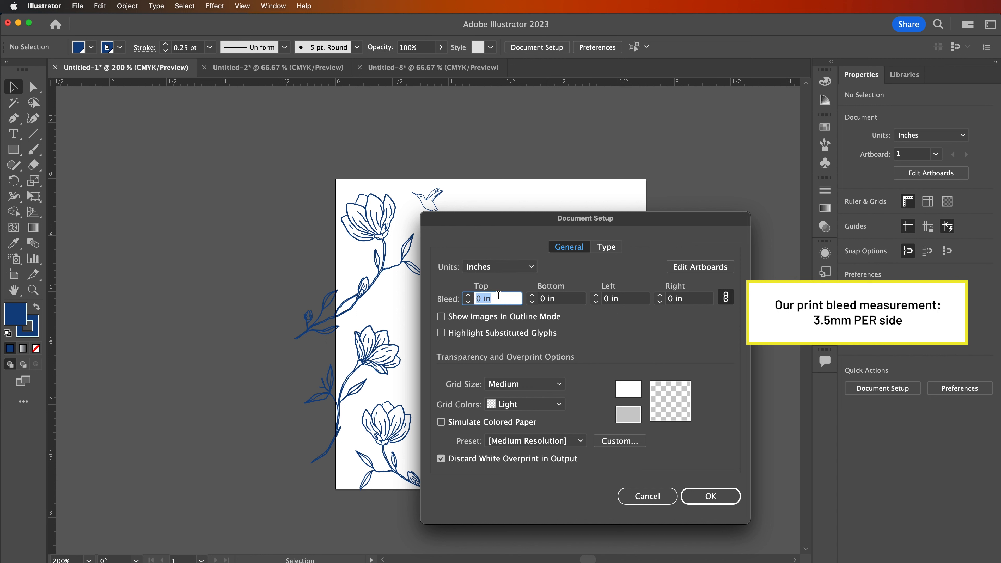
type("3.5mm")
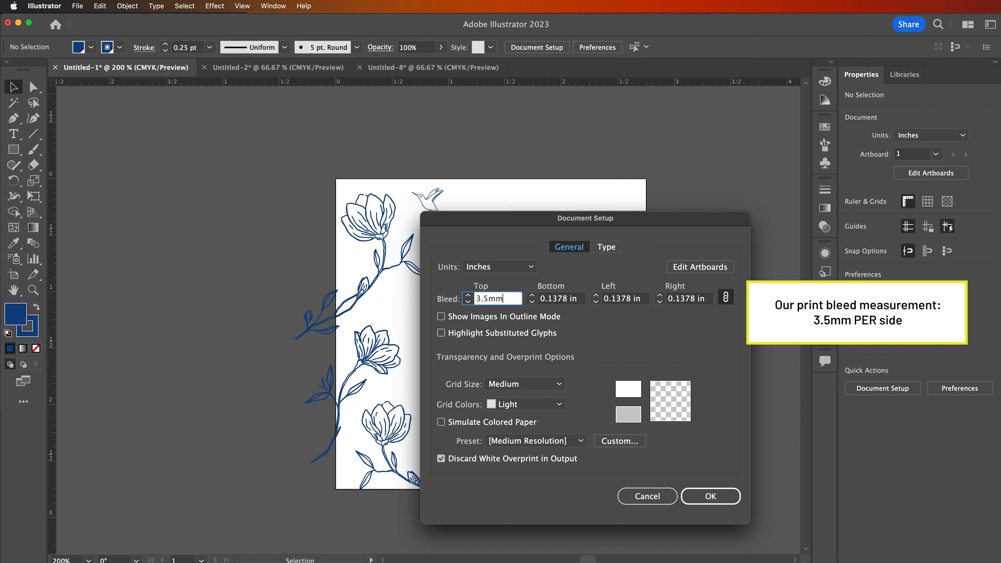
key("Tab")
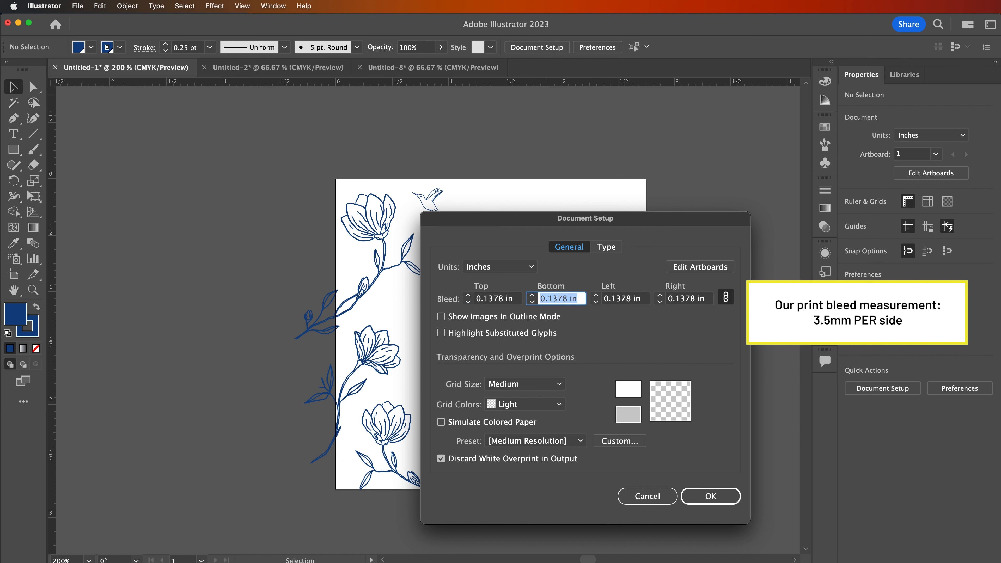
left_click(724, 498)
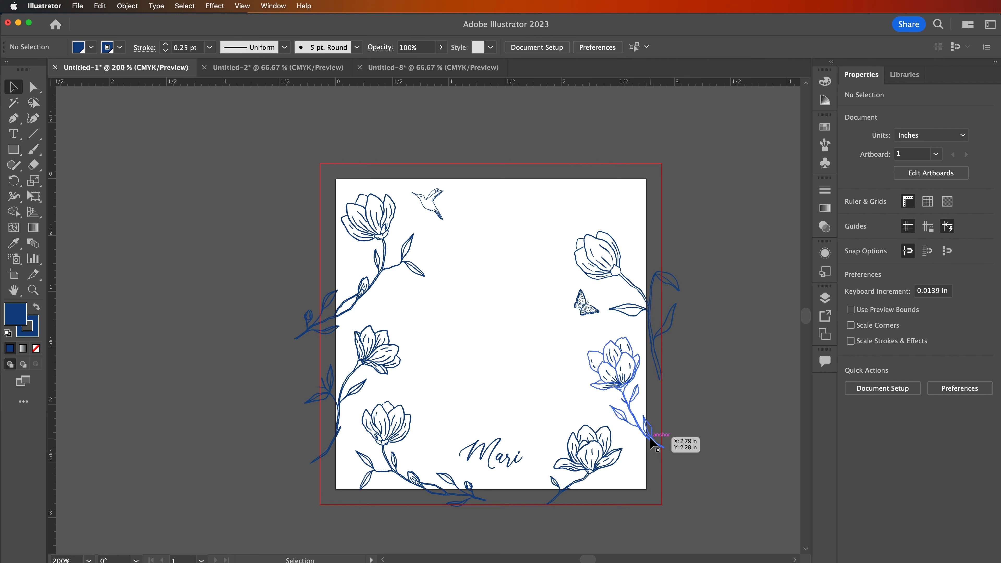
Step: Draw a rectangle covering the whole artboard and use it as a clipping mask for all the floral artwork
left_click(13, 149)
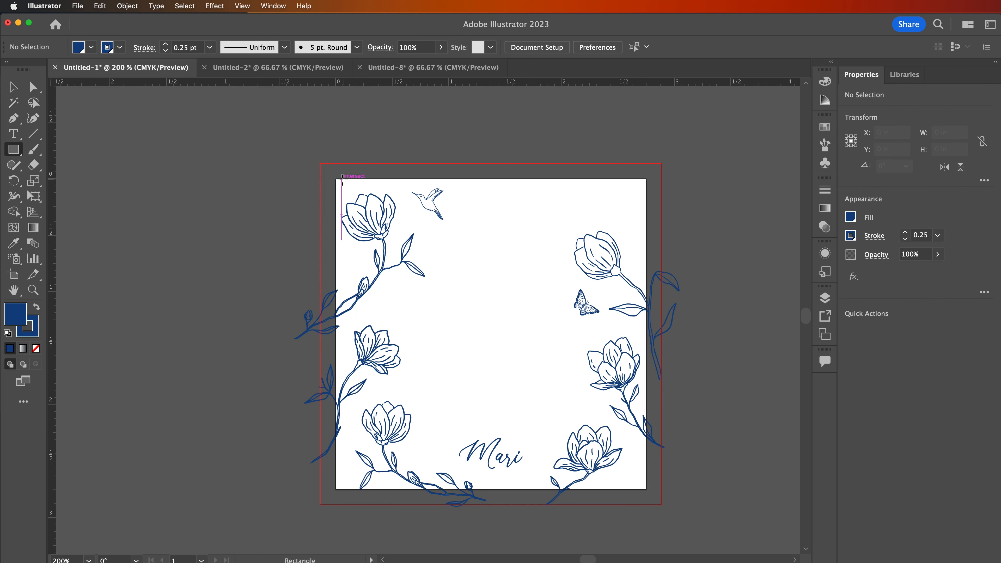
left_click_drag(335, 179, 647, 490)
key("v")
key("super+a")
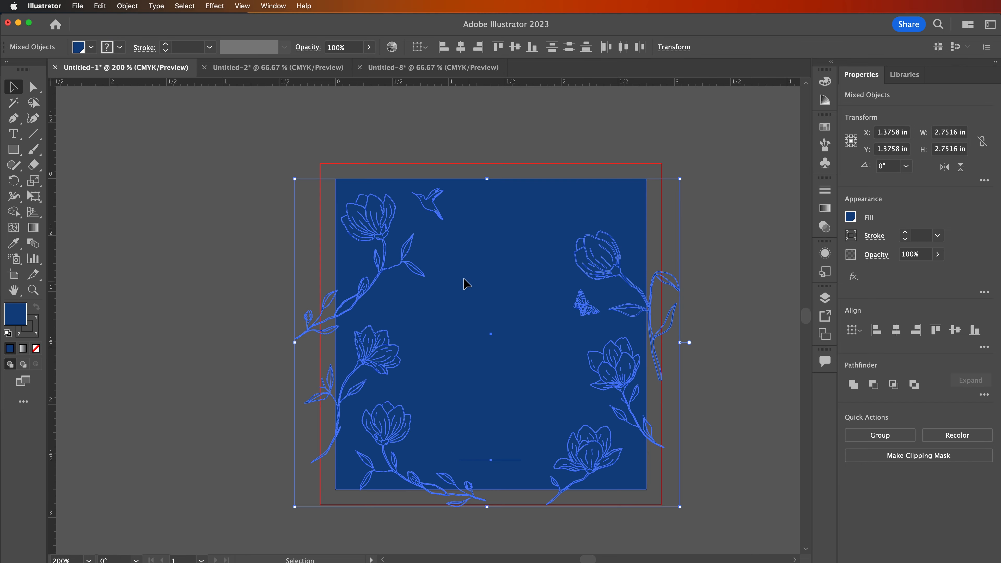
right_click(465, 285)
left_click(547, 437)
left_click(740, 401)
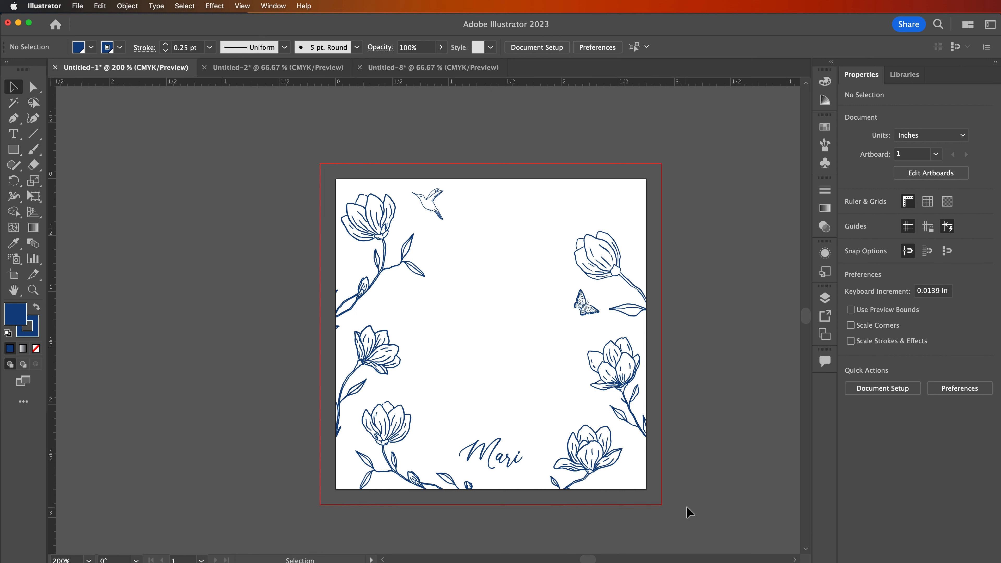
Step: In the yellow card document Untitled-2, set the bleed to 3.5 mm on all sides
left_click(316, 67)
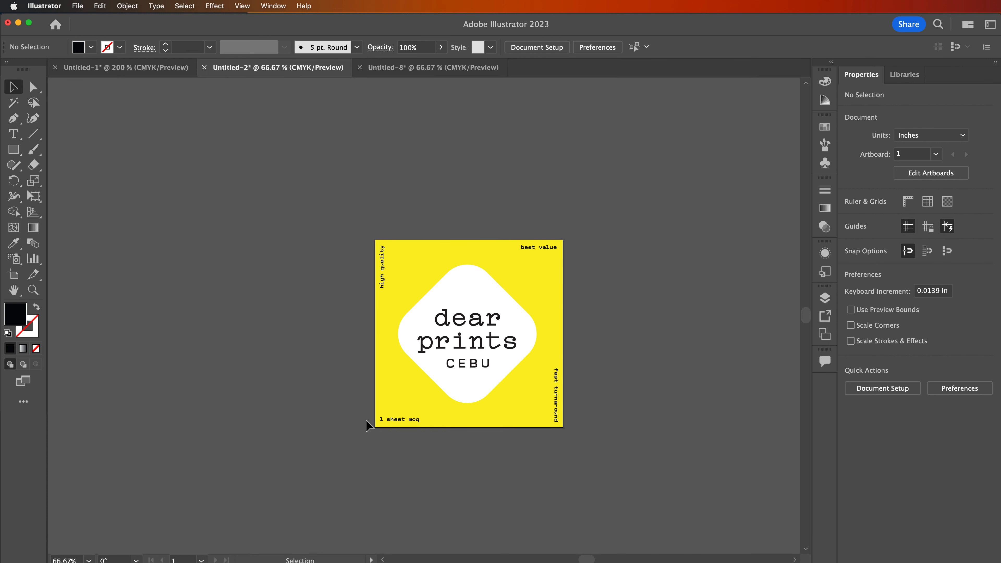
left_click(526, 46)
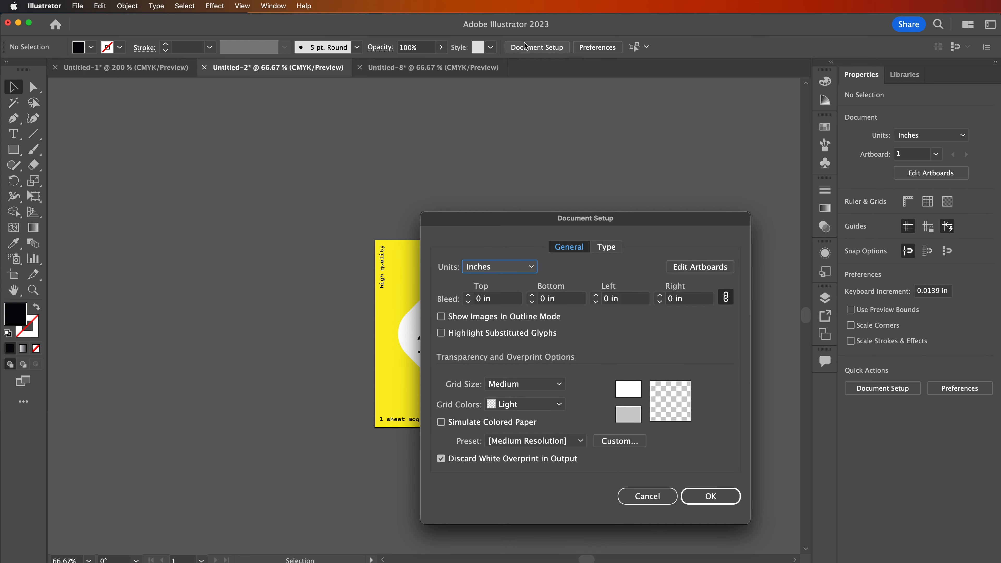
key("Tab")
type("3.5")
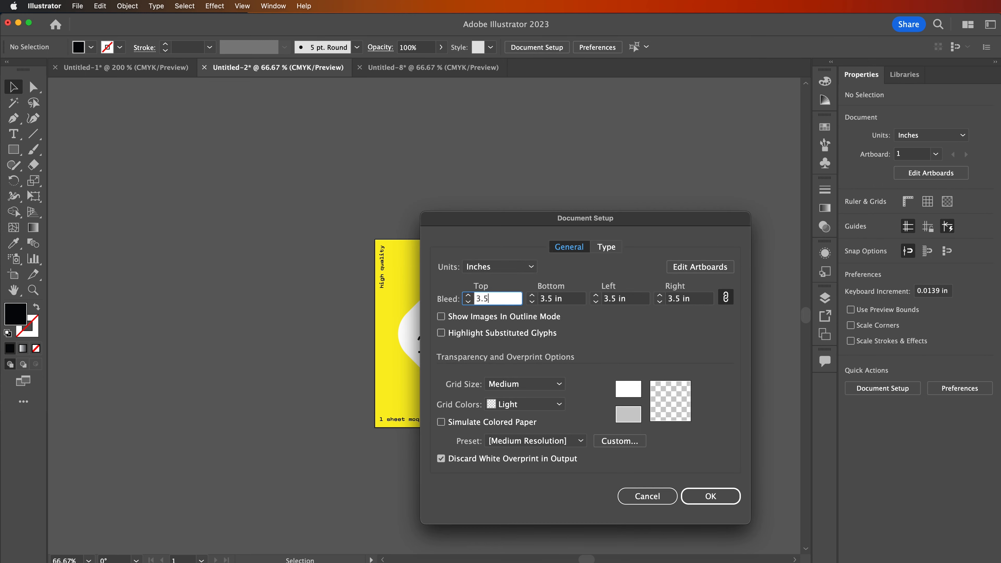
type("mm")
key("Tab")
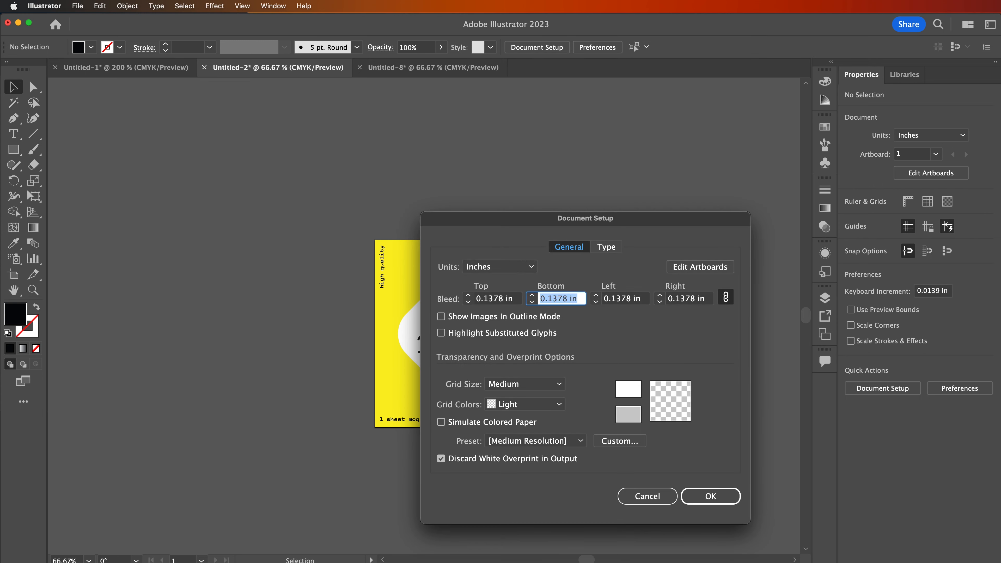
left_click(699, 500)
Step: Extend the yellow background rectangle on all four sides so it reaches the red bleed line
left_click(519, 403)
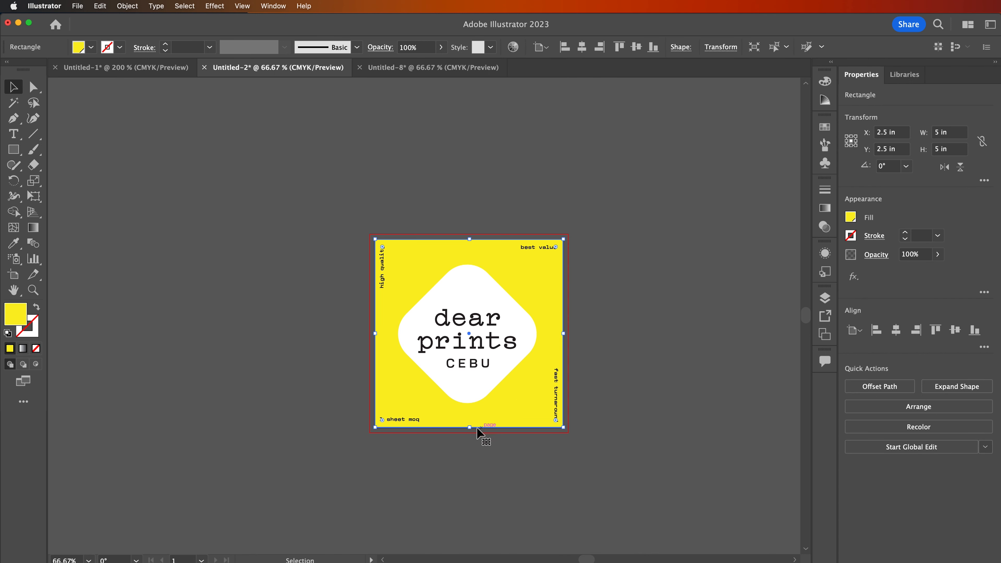
left_click_drag(471, 429, 471, 433)
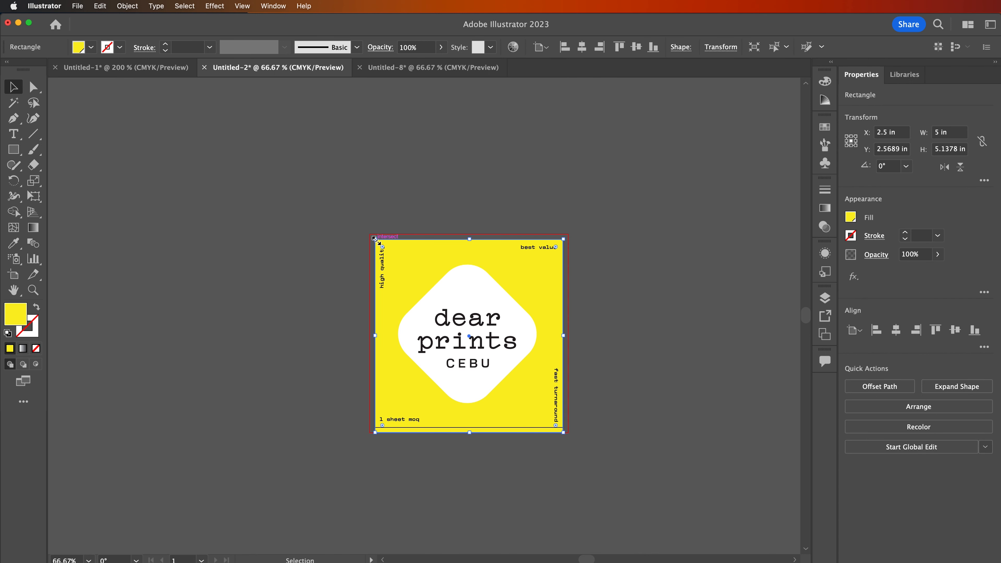
left_click_drag(375, 239, 370, 234)
left_click_drag(564, 335, 568, 335)
left_click(601, 337)
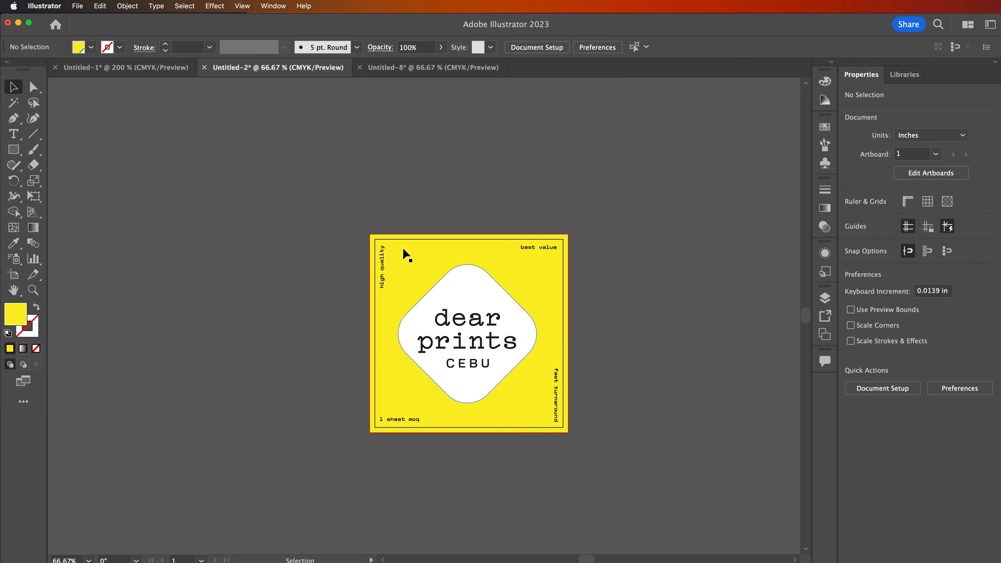
Step: Nudge the vertical "high quality" text outward, closer to the artboard's trim edge
left_click(382, 258)
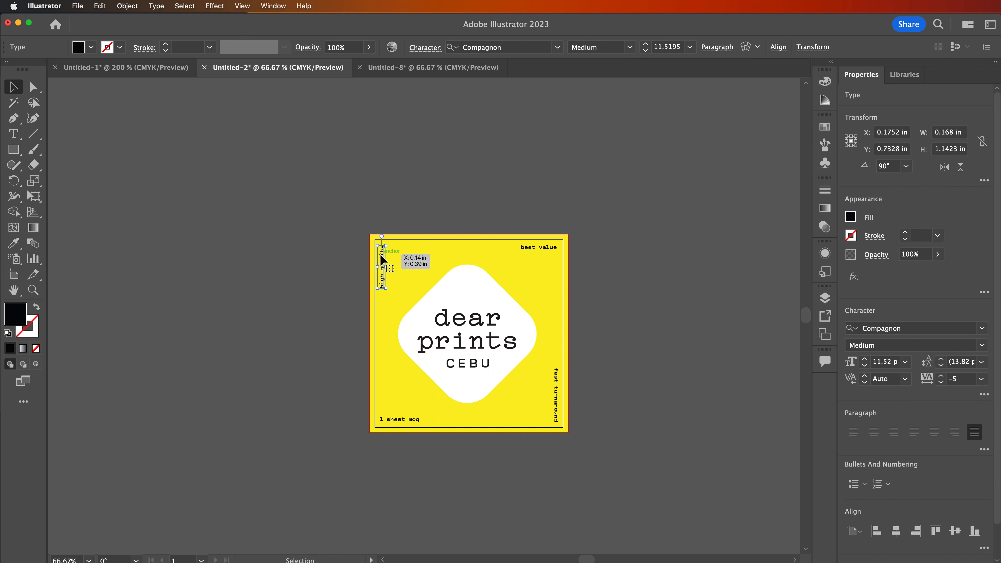
key("Left")
key("Left")
key("Left")
key("Left")
key("Left")
key("Left")
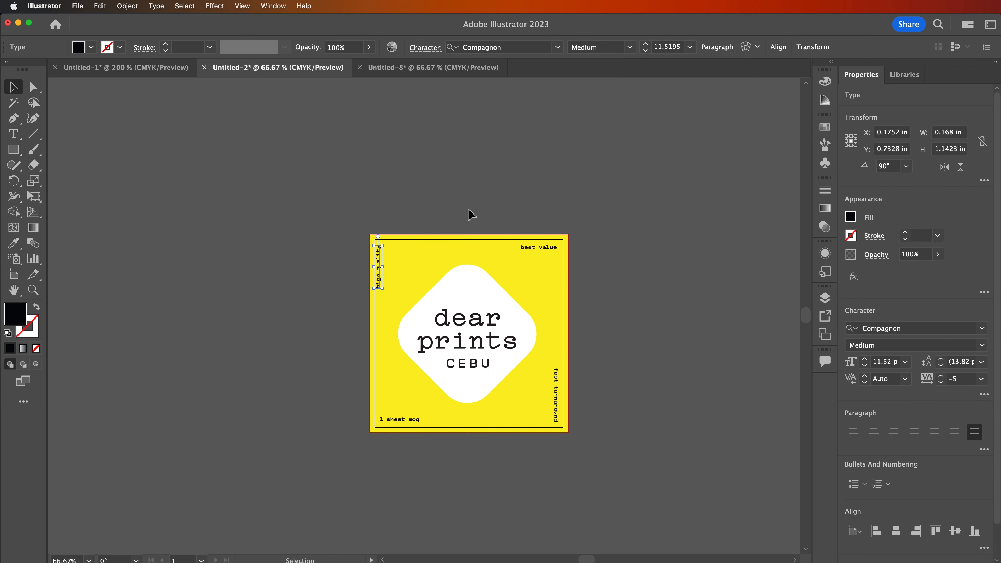
left_click(468, 210)
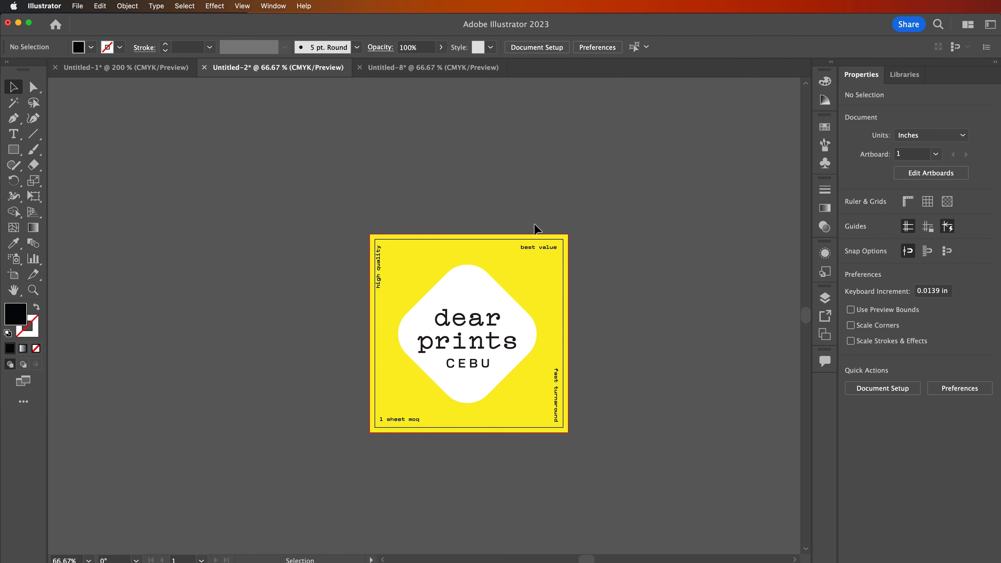
Step: Nudge the "high quality", "best value" and "fast turnaround" texts inward, away from the artboard's trim edges
left_click(380, 263)
key("shift+Right")
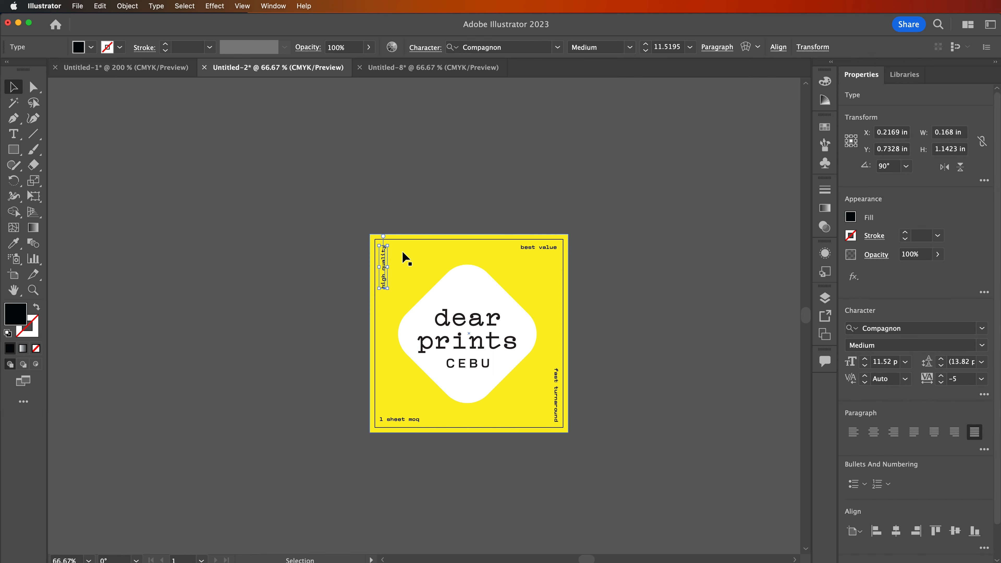
left_click(403, 258)
left_click(544, 248)
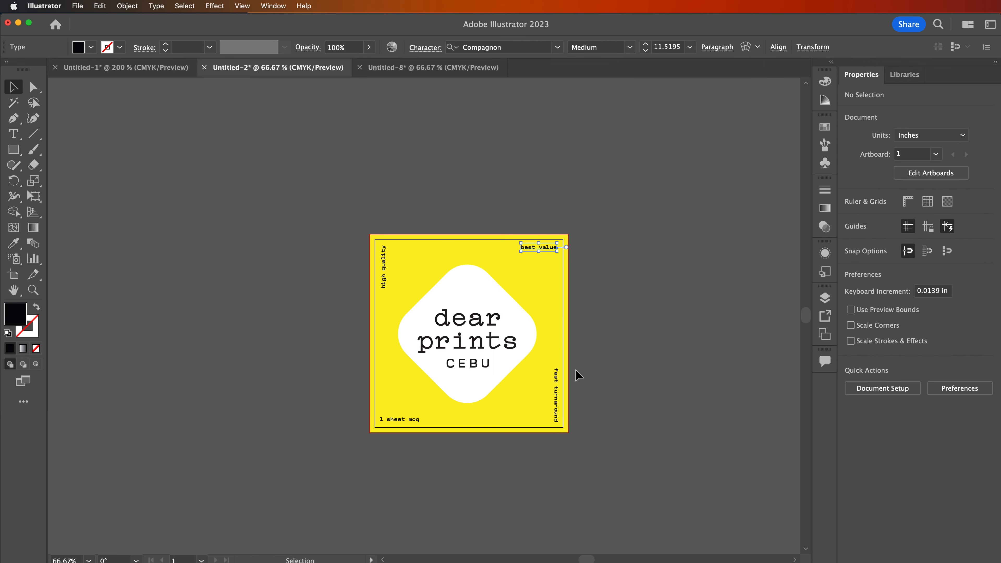
left_click(563, 412)
left_click(395, 440)
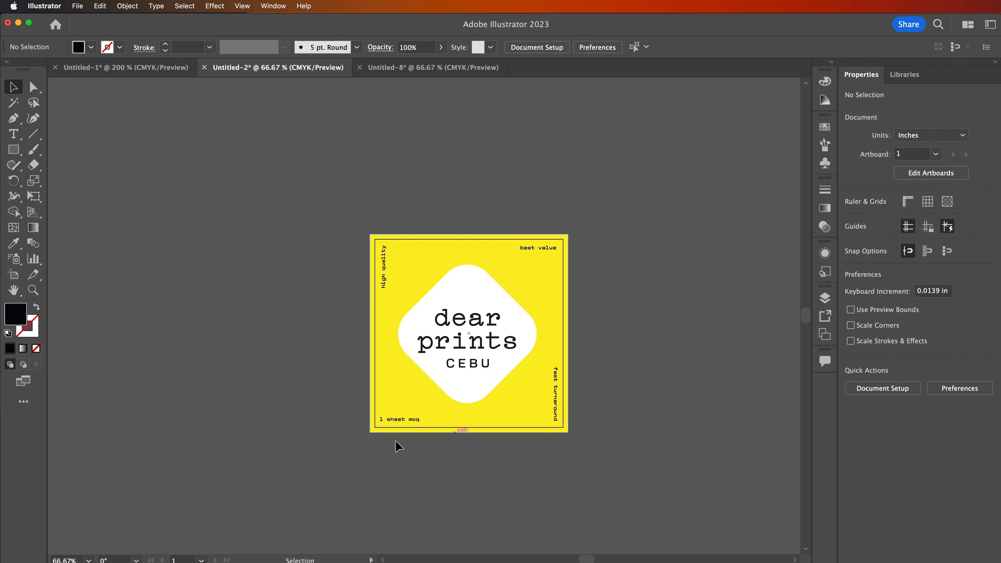